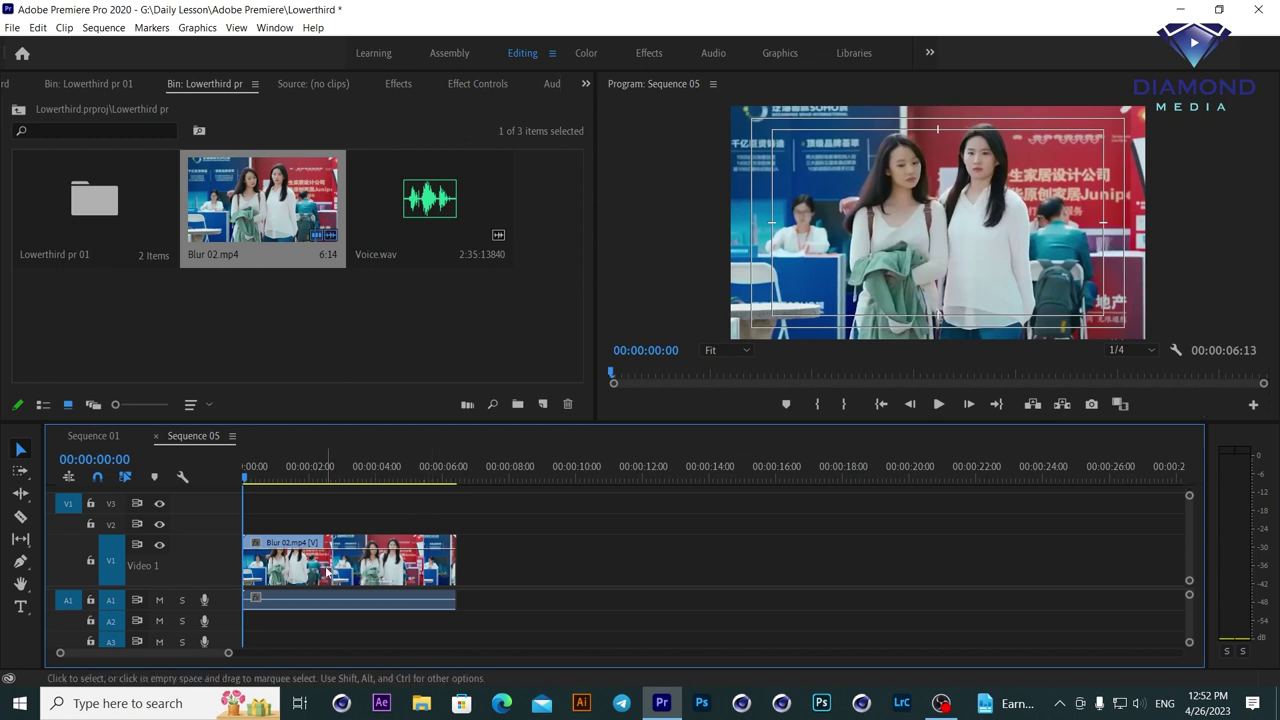
Alt-drag a copy of Blur 02.mp4 onto V2, select it, and show its Effect Controls.
mouse_move(326, 572)
left_mouse_down()
mouse_move(248, 533)
mouse_move(250, 560)
left_mouse_up()
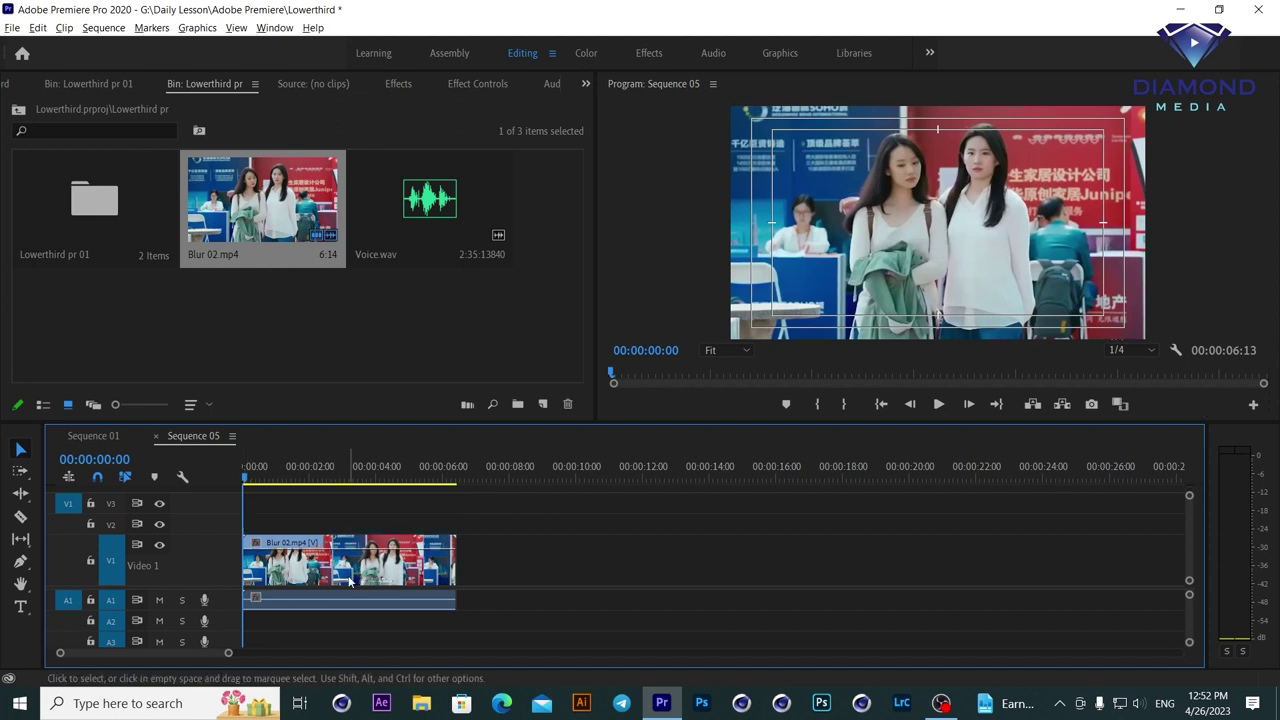
left_click_drag(349, 581, 349, 526)
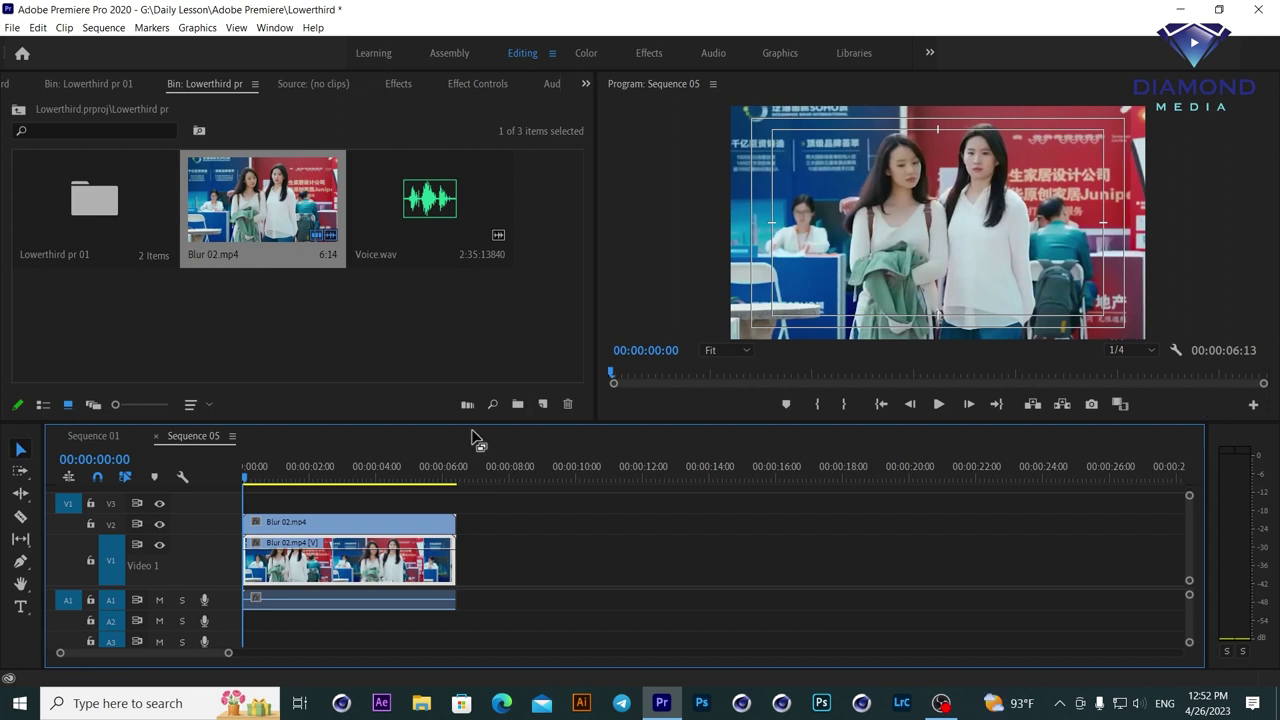
left_click(325, 522)
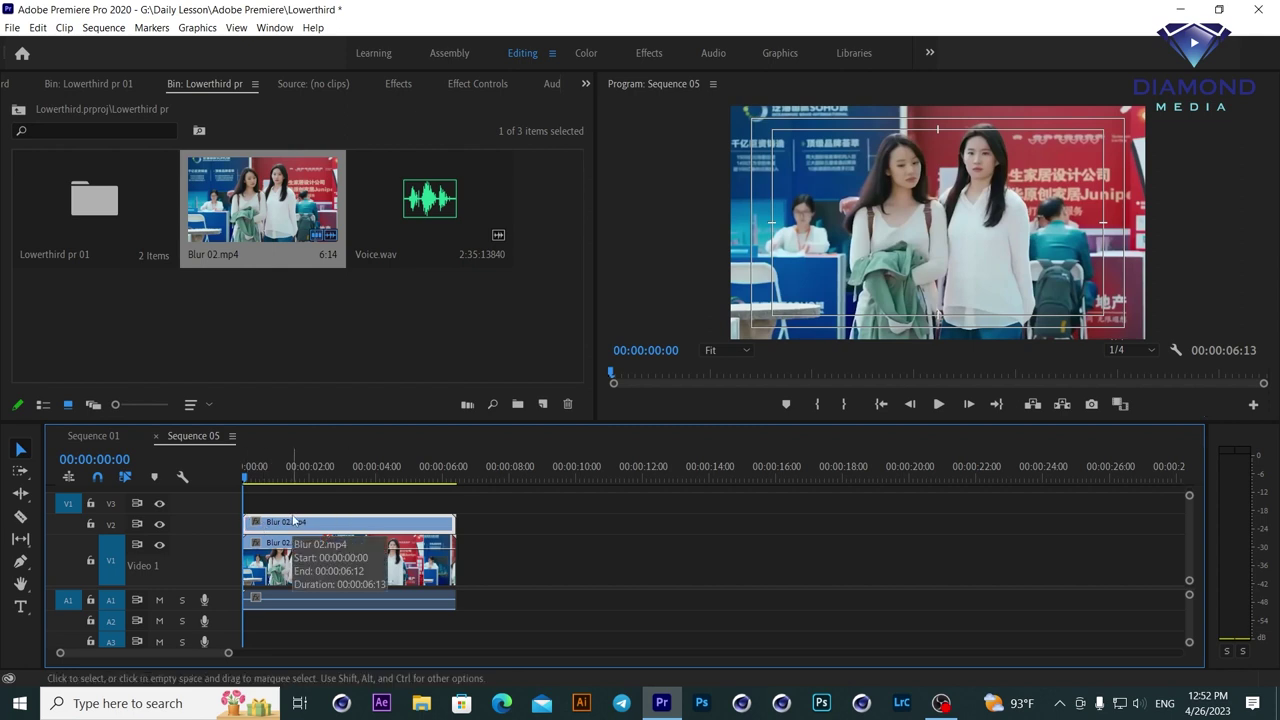
left_click(472, 85)
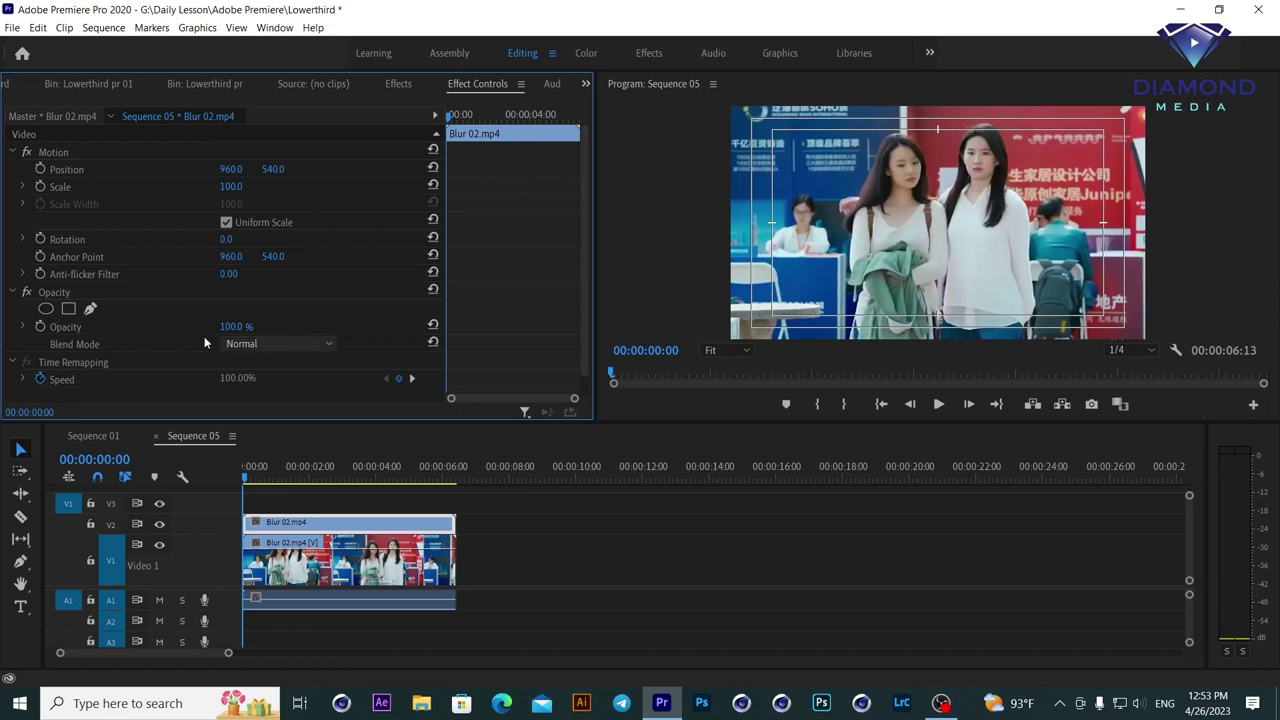
Add an ellipse opacity mask, shrink it over the right woman's face, and scrub to check it.
left_click(44, 311)
left_click_drag(948, 208, 985, 159)
left_click_drag(980, 114, 980, 136)
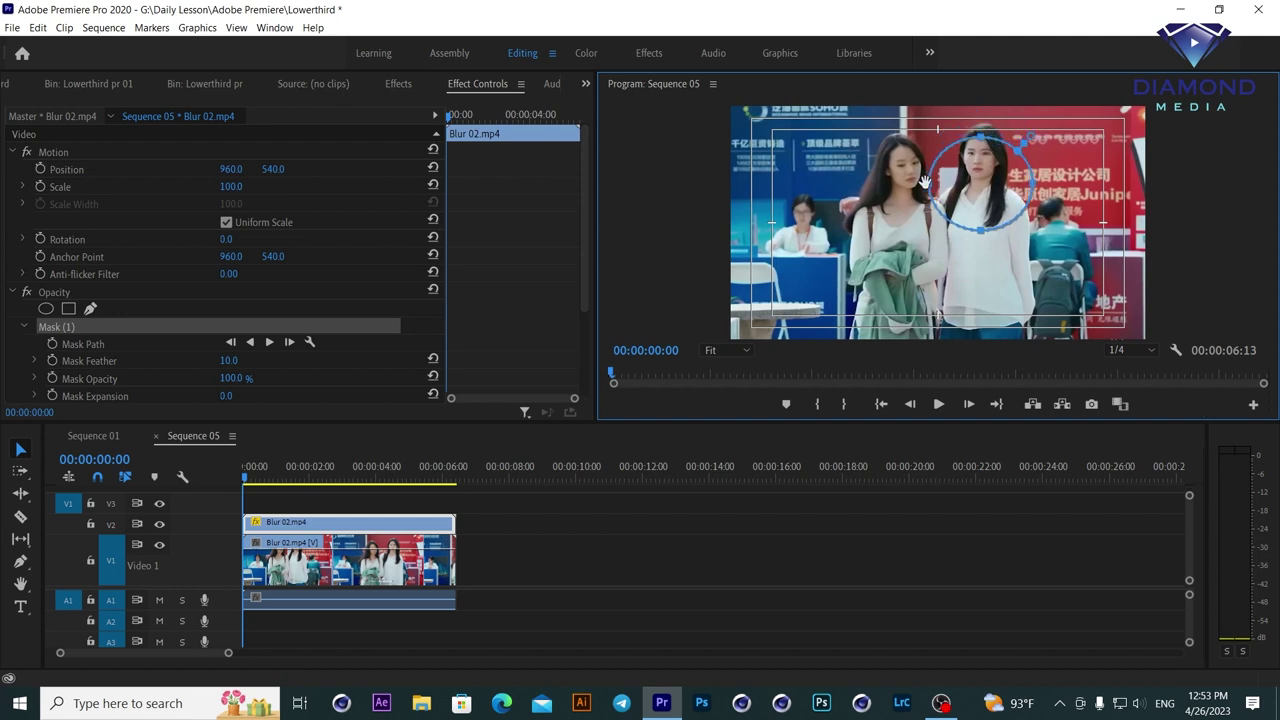
mouse_move(984, 232)
left_mouse_down()
mouse_move(981, 180)
mouse_move(964, 175)
left_mouse_up()
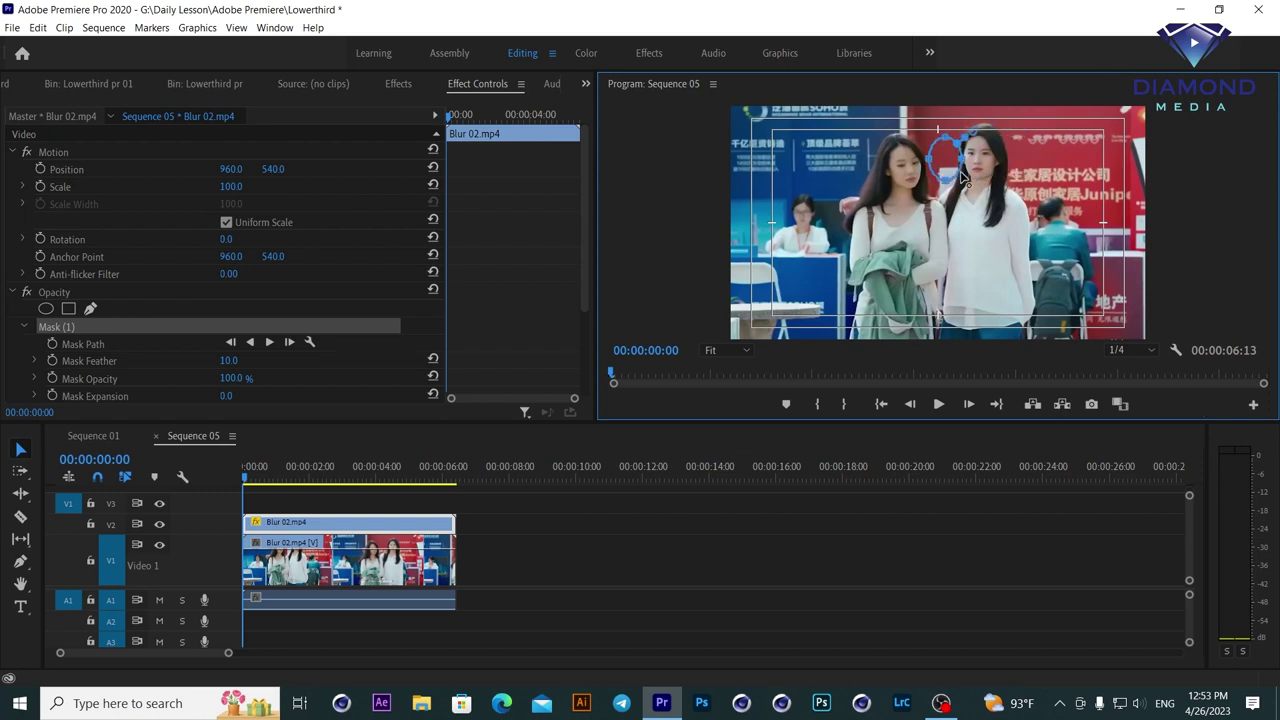
left_click_drag(951, 157, 983, 160)
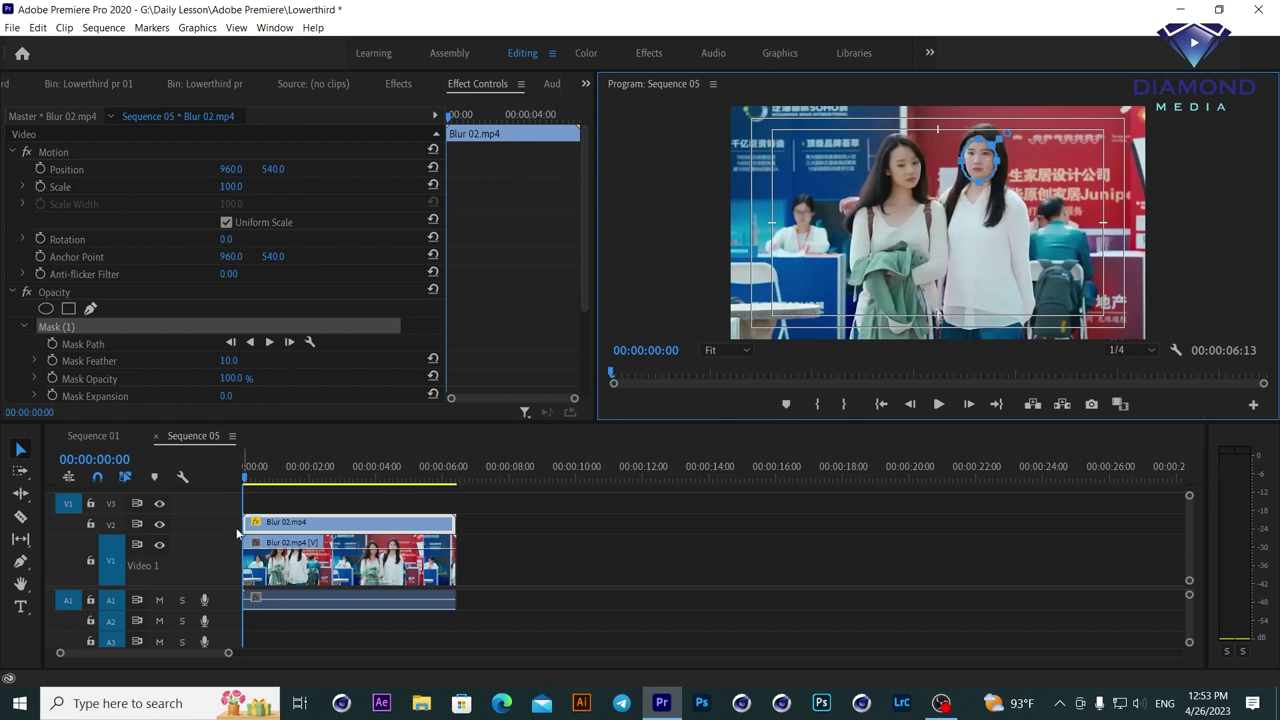
left_click_drag(266, 481, 342, 481)
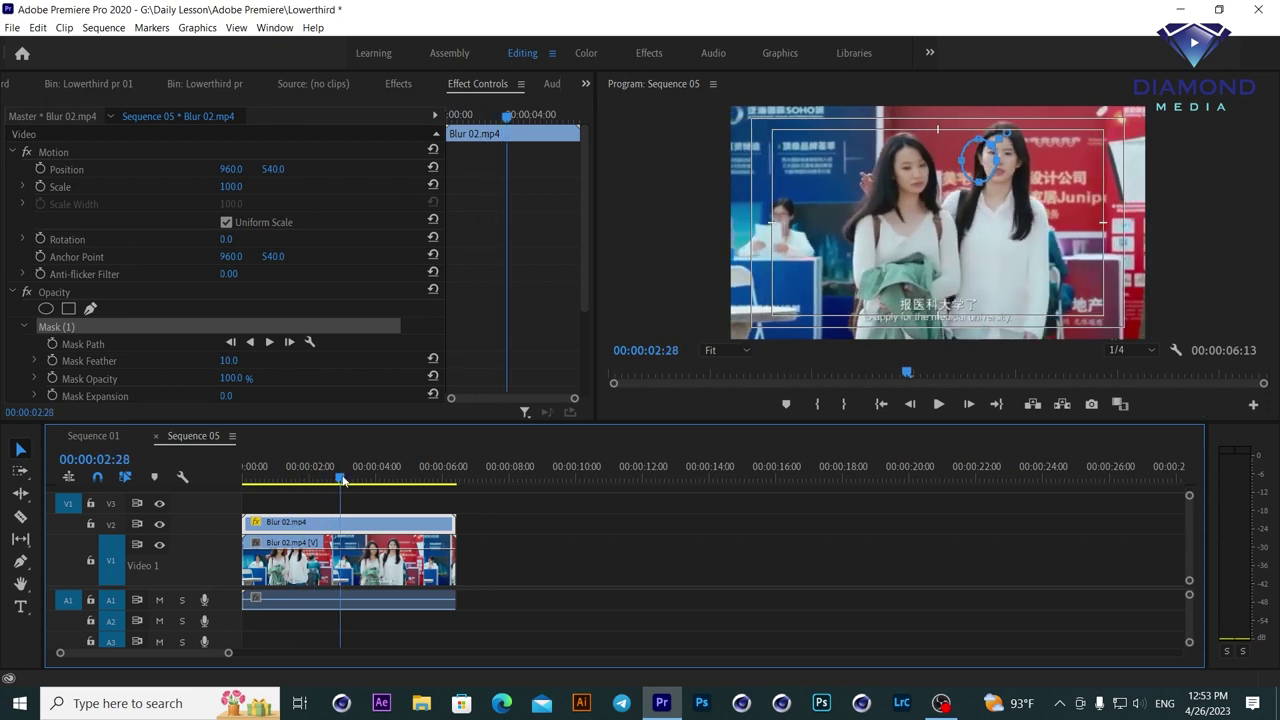
left_click_drag(342, 481, 228, 477)
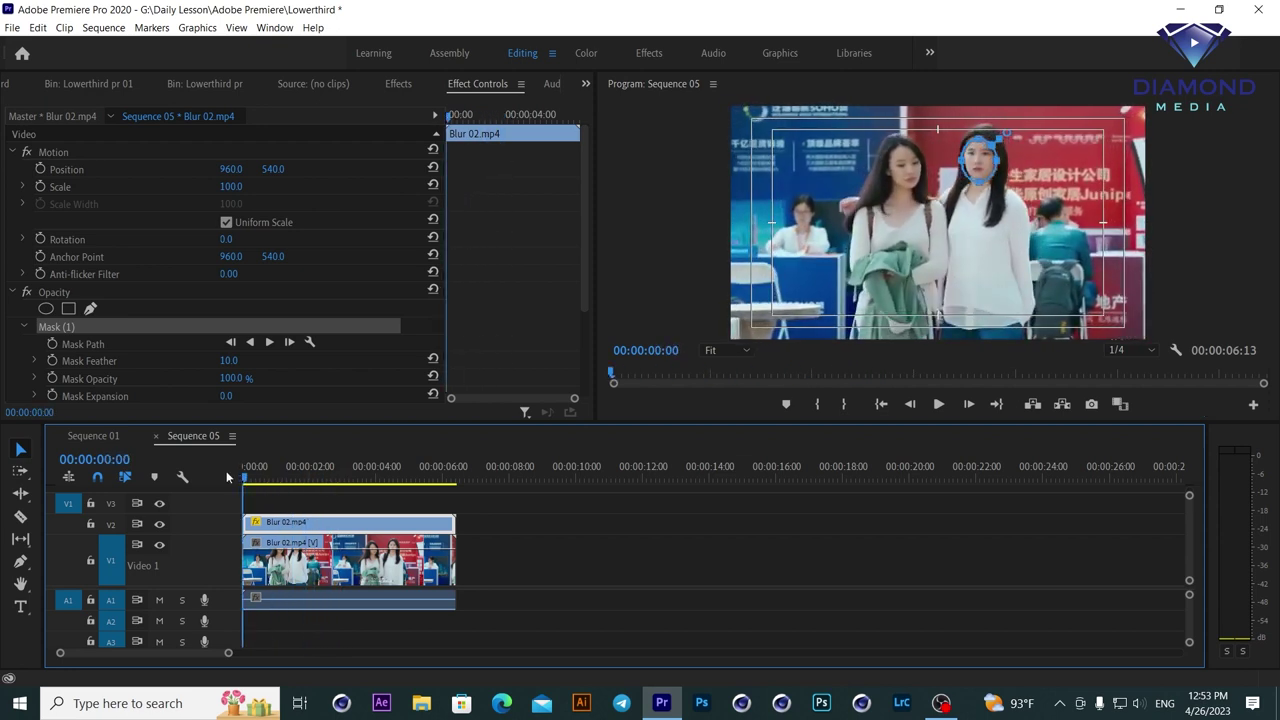
Raise the face mask's Mask Feather from 10.0 to 25.0 and scrub the clip to review.
left_click(964, 171)
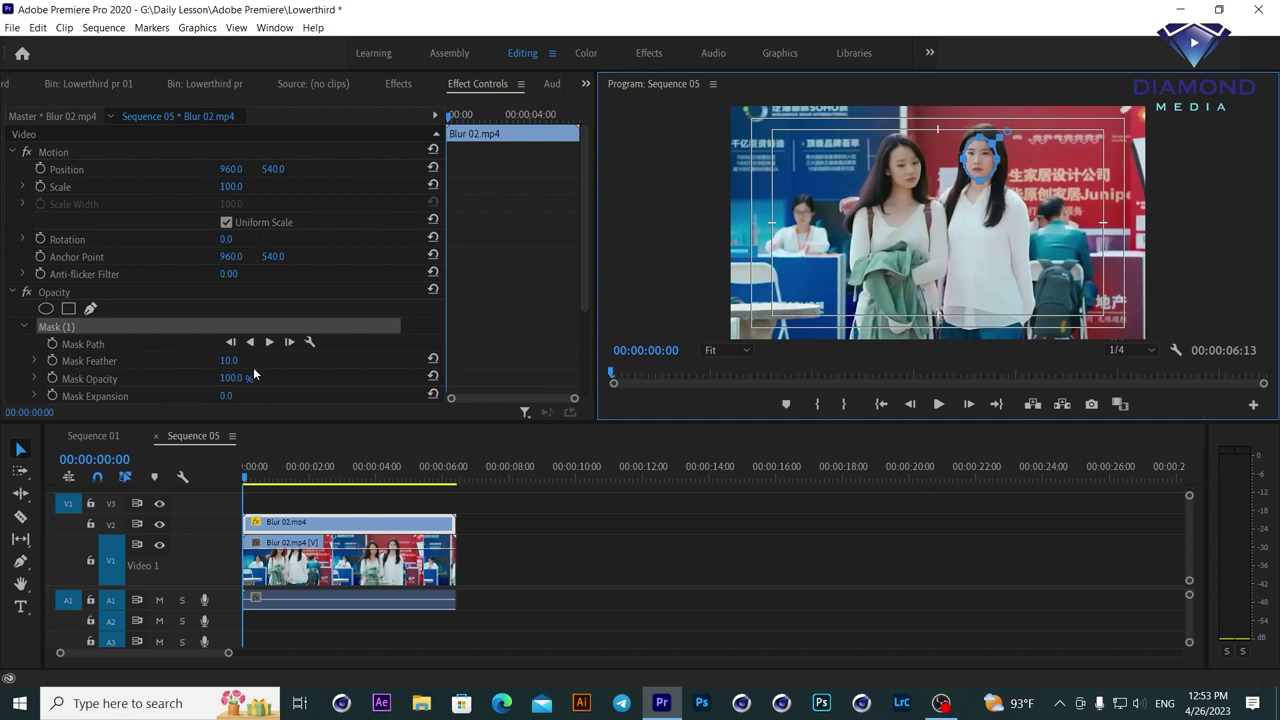
left_click_drag(228, 360, 247, 360)
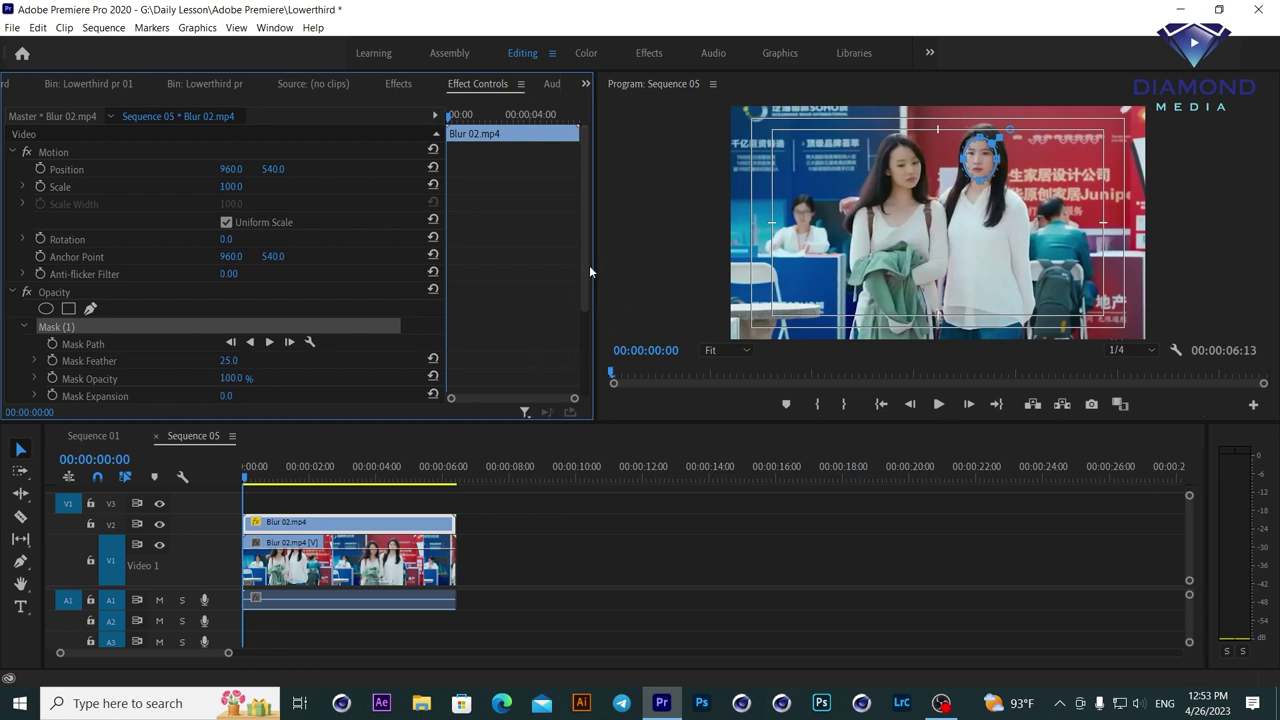
scroll(580, 250, "down", 1)
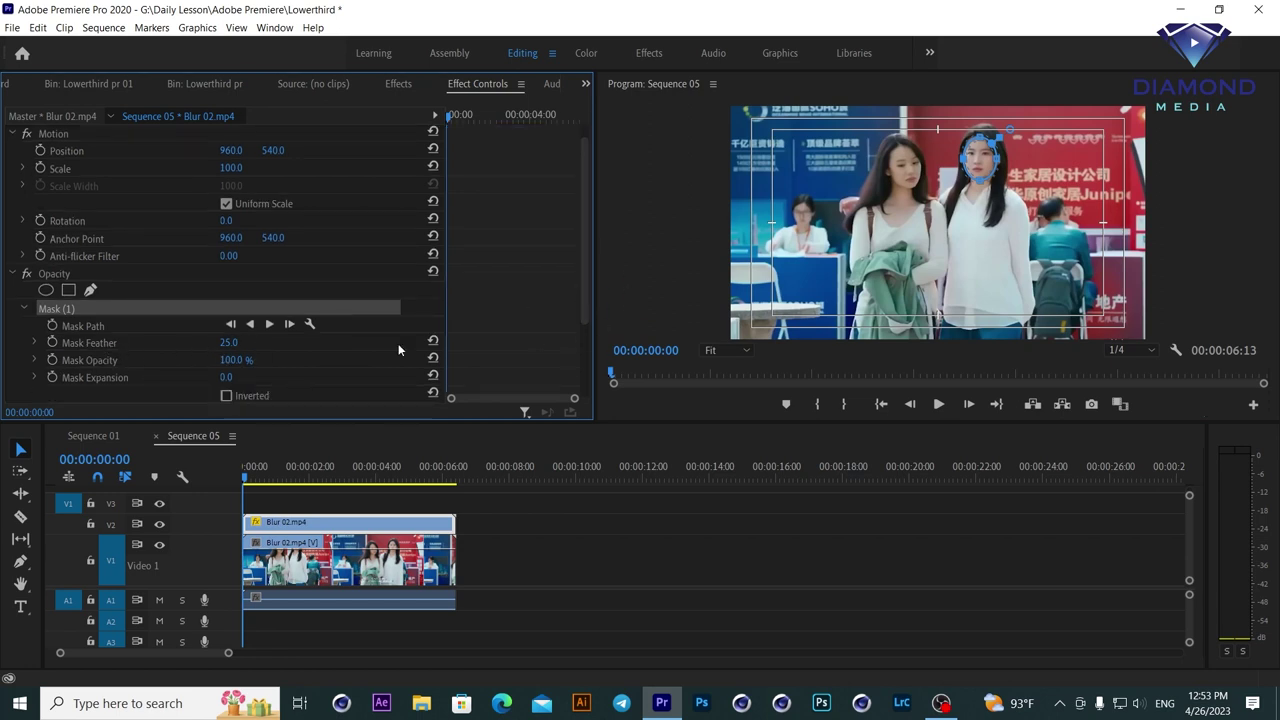
left_click_drag(582, 283, 585, 310)
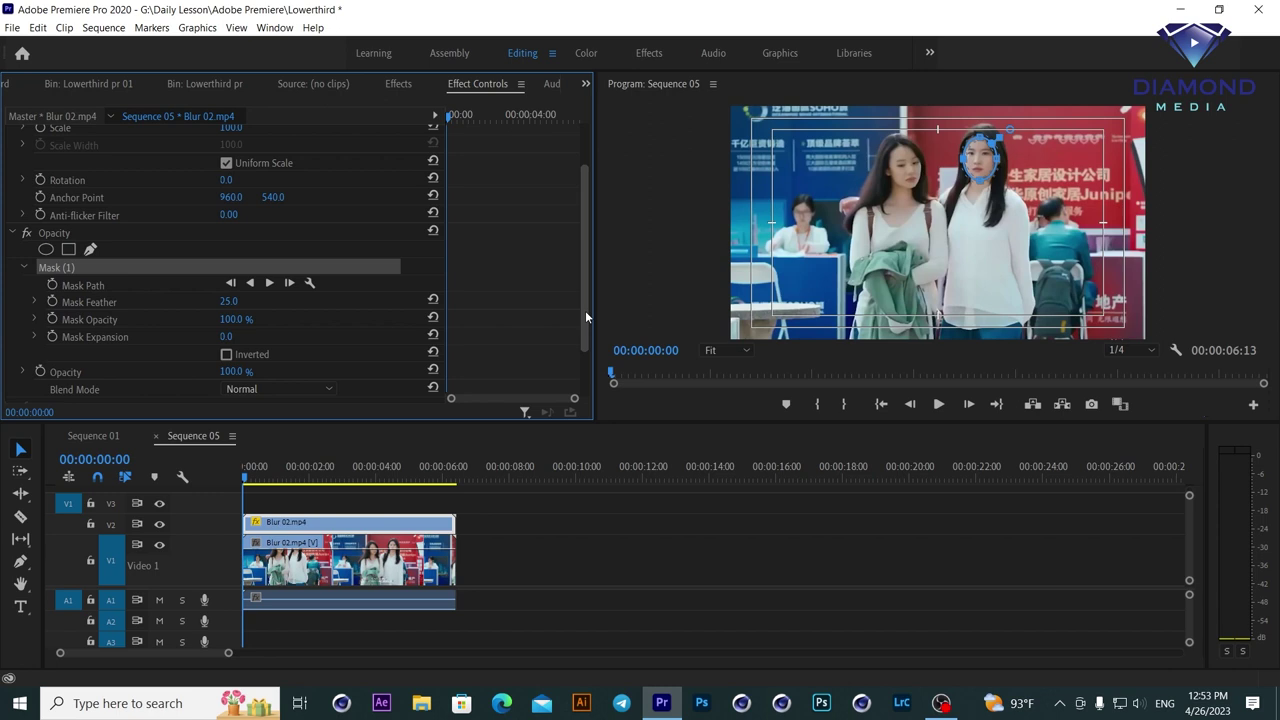
left_click_drag(585, 310, 582, 362)
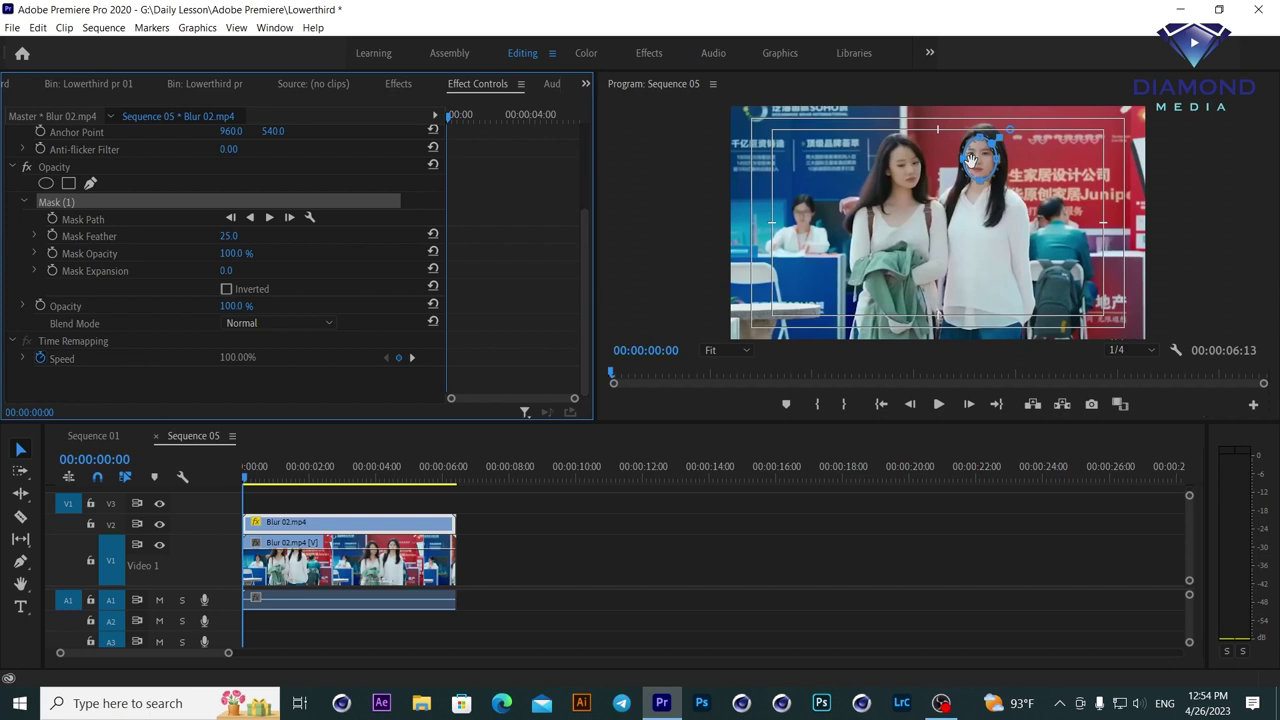
left_click_drag(357, 467, 222, 481)
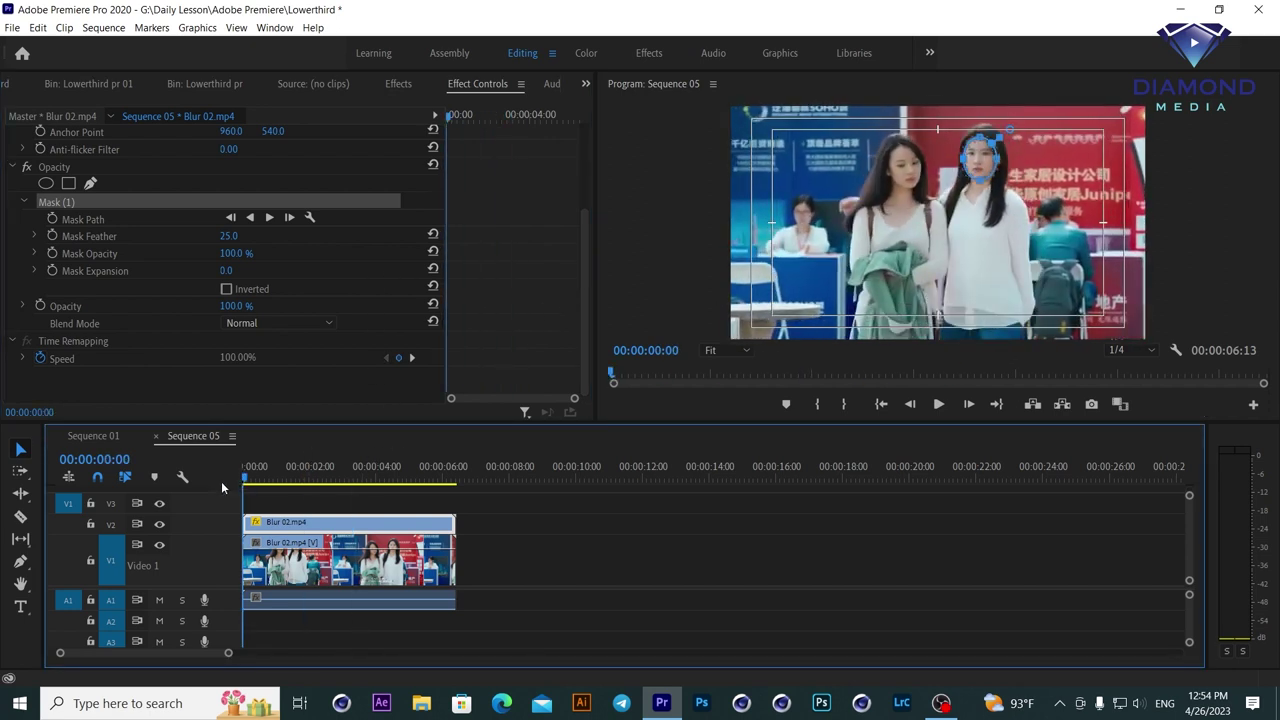
Track the face mask forward through the whole clip and return the playhead to frame one.
left_click(270, 218)
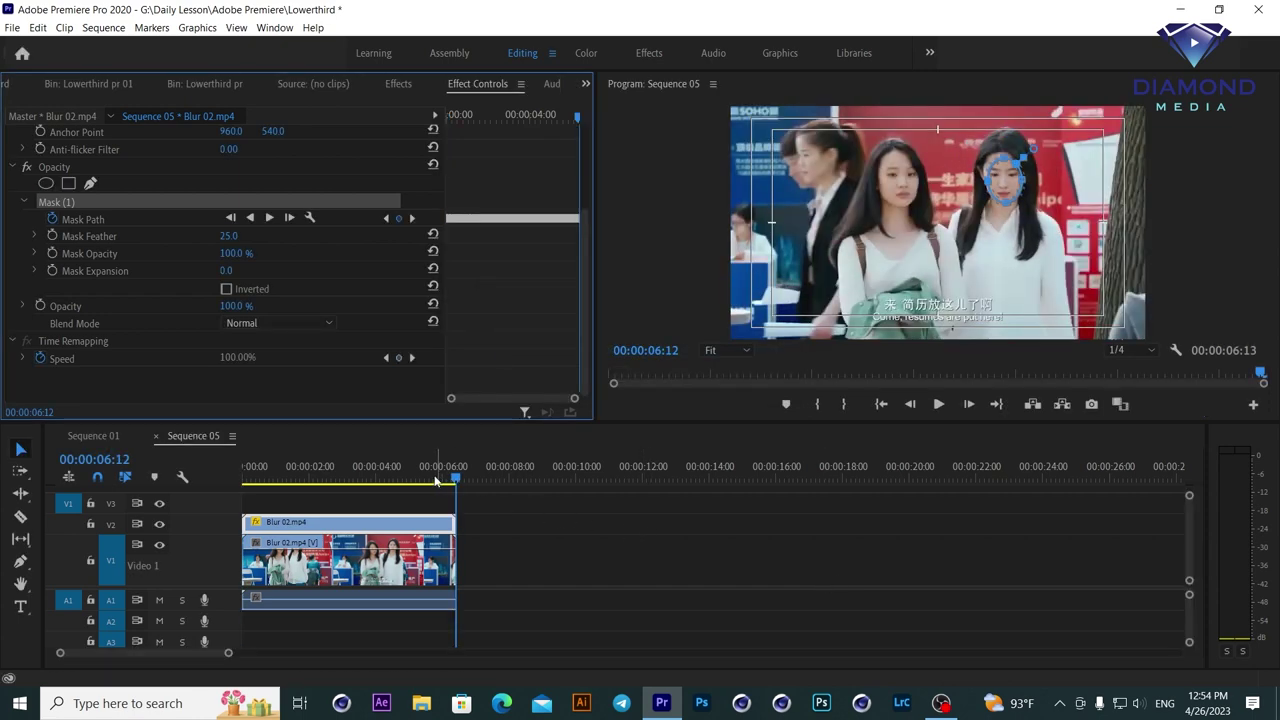
left_click_drag(436, 481, 244, 481)
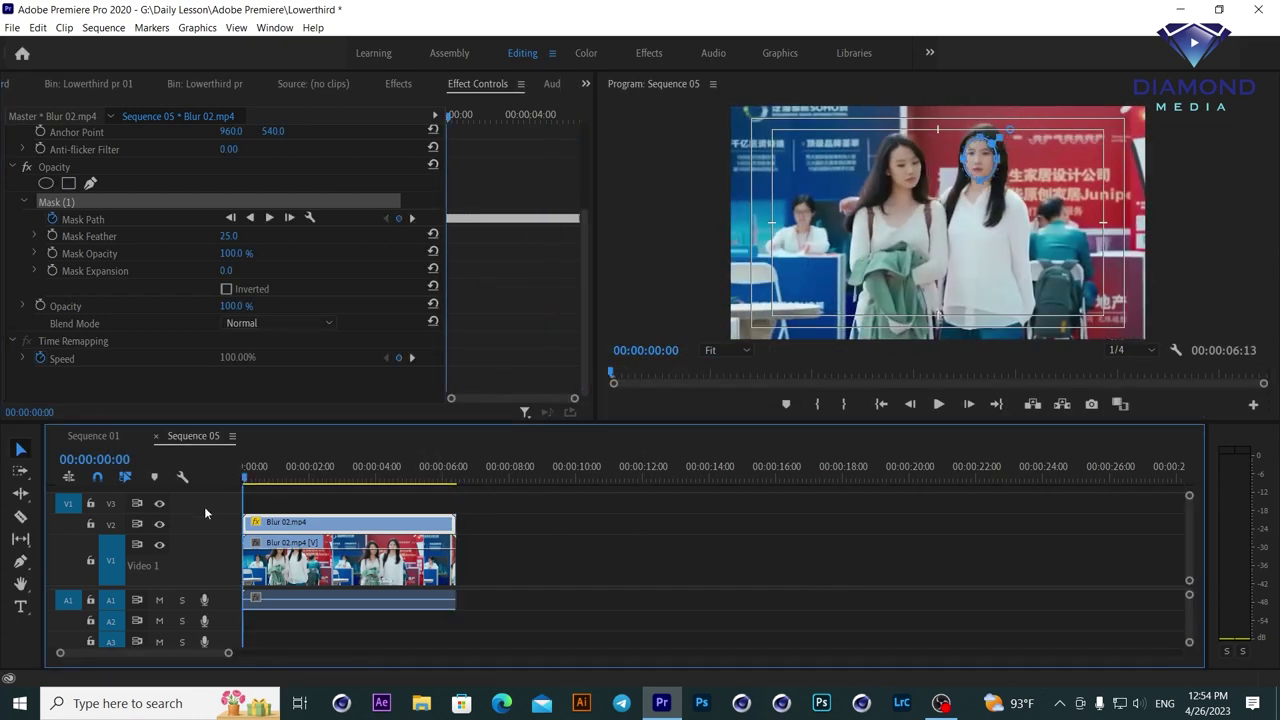
left_click(390, 86)
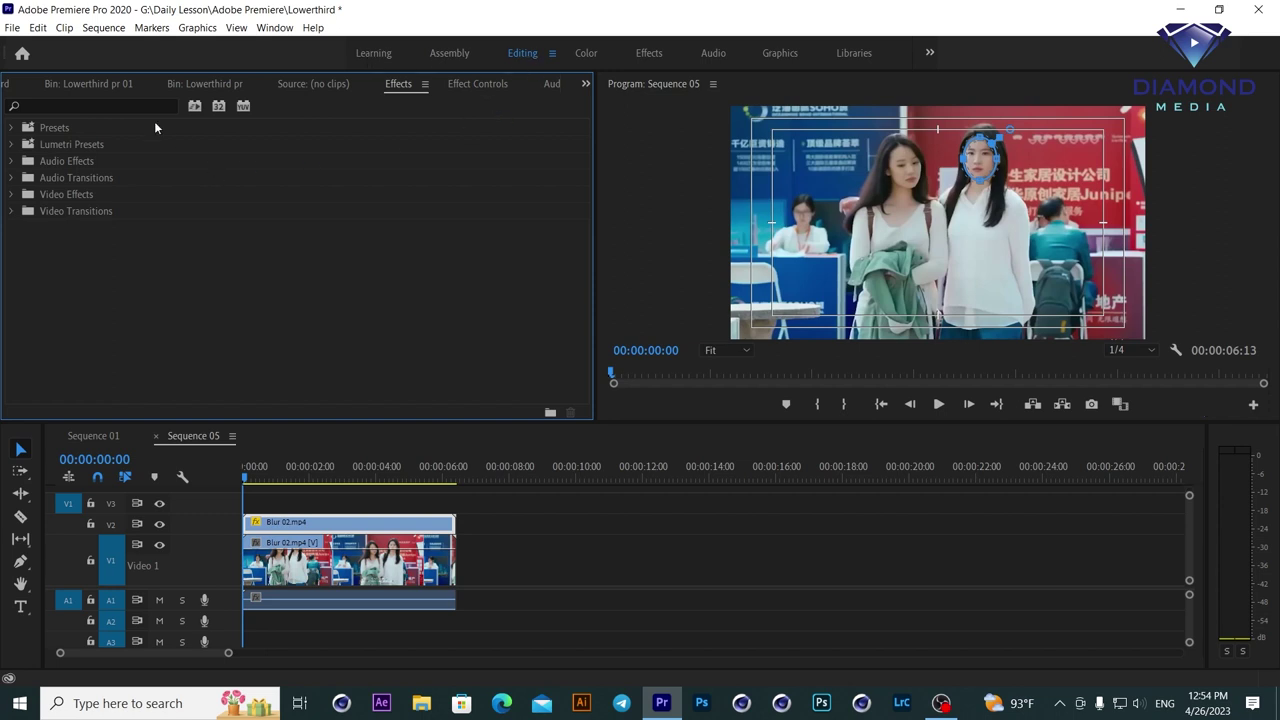
Search effects for 'mosa' and apply Mosaic to the top Blur 02.mp4 clip.
left_click(55, 107)
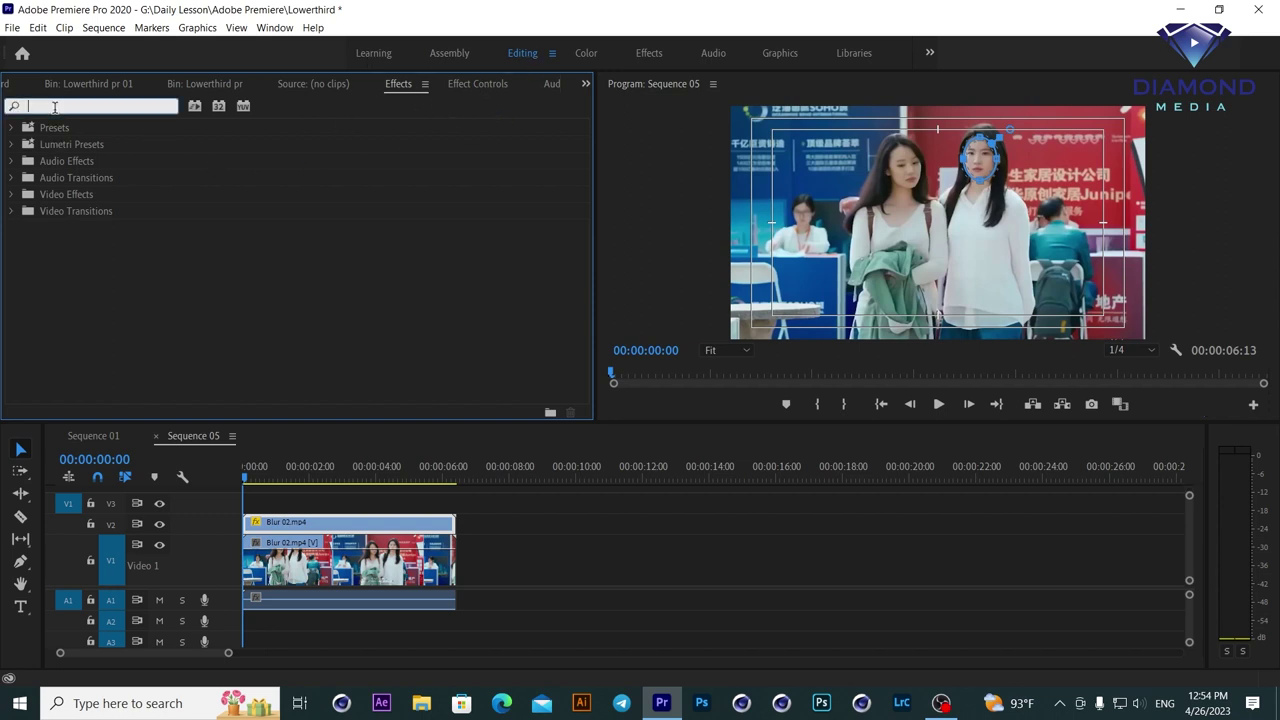
type("mos")
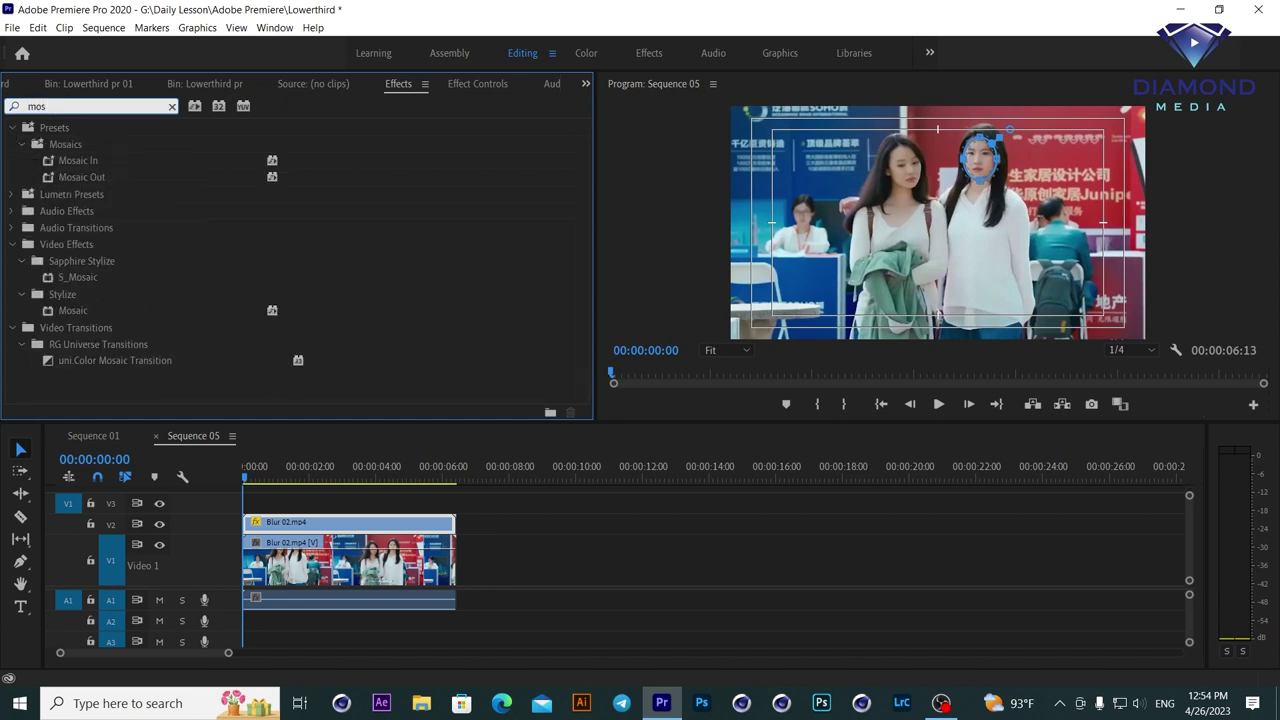
type("a")
left_click(69, 313)
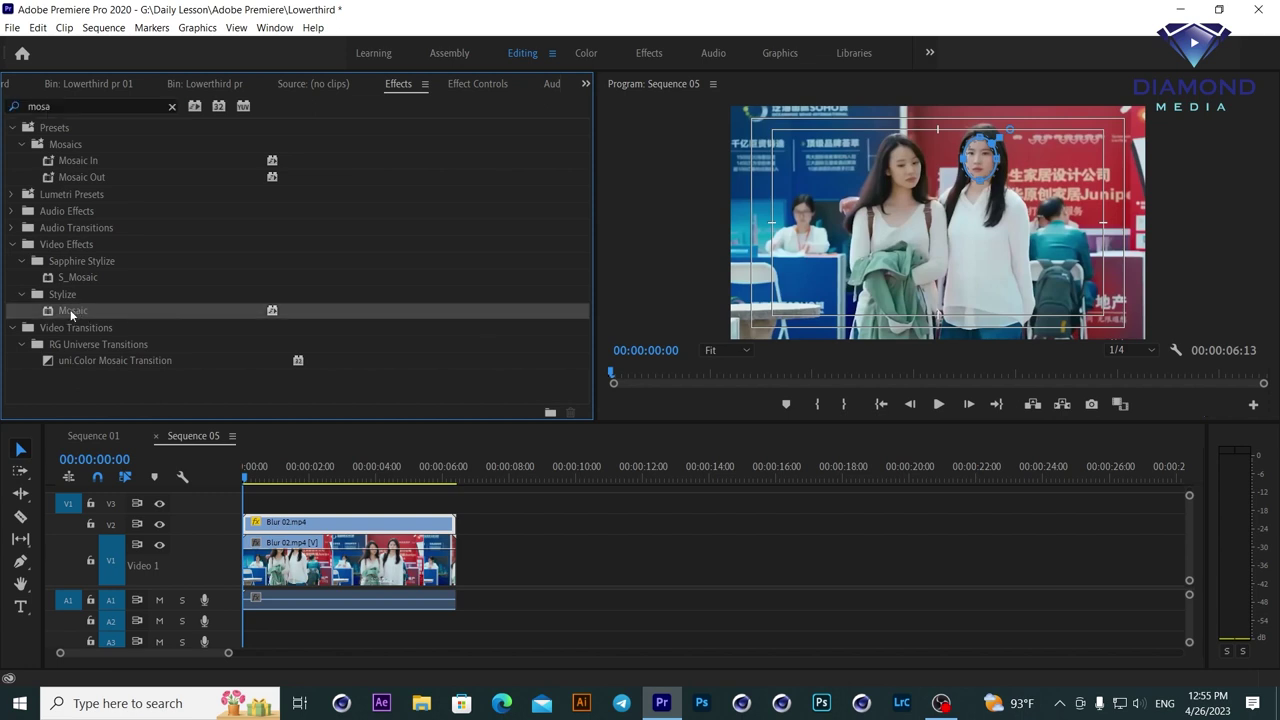
left_click_drag(70, 309, 303, 530)
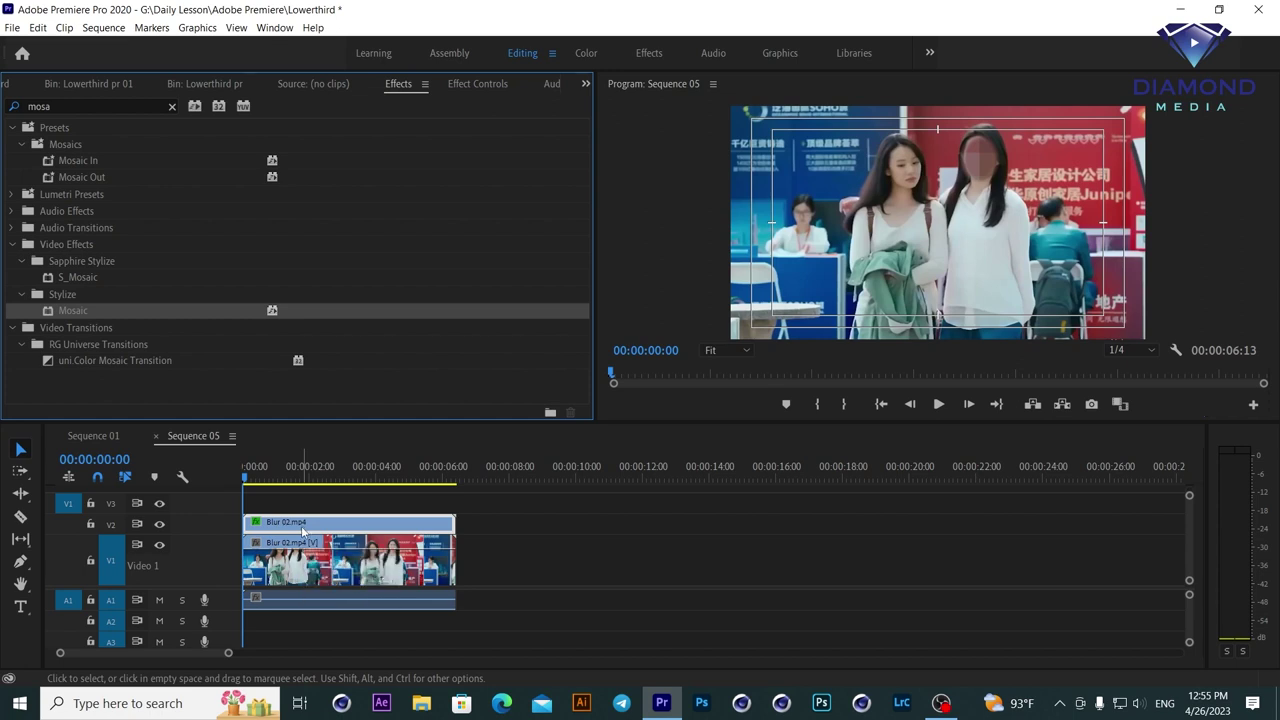
left_click(454, 81)
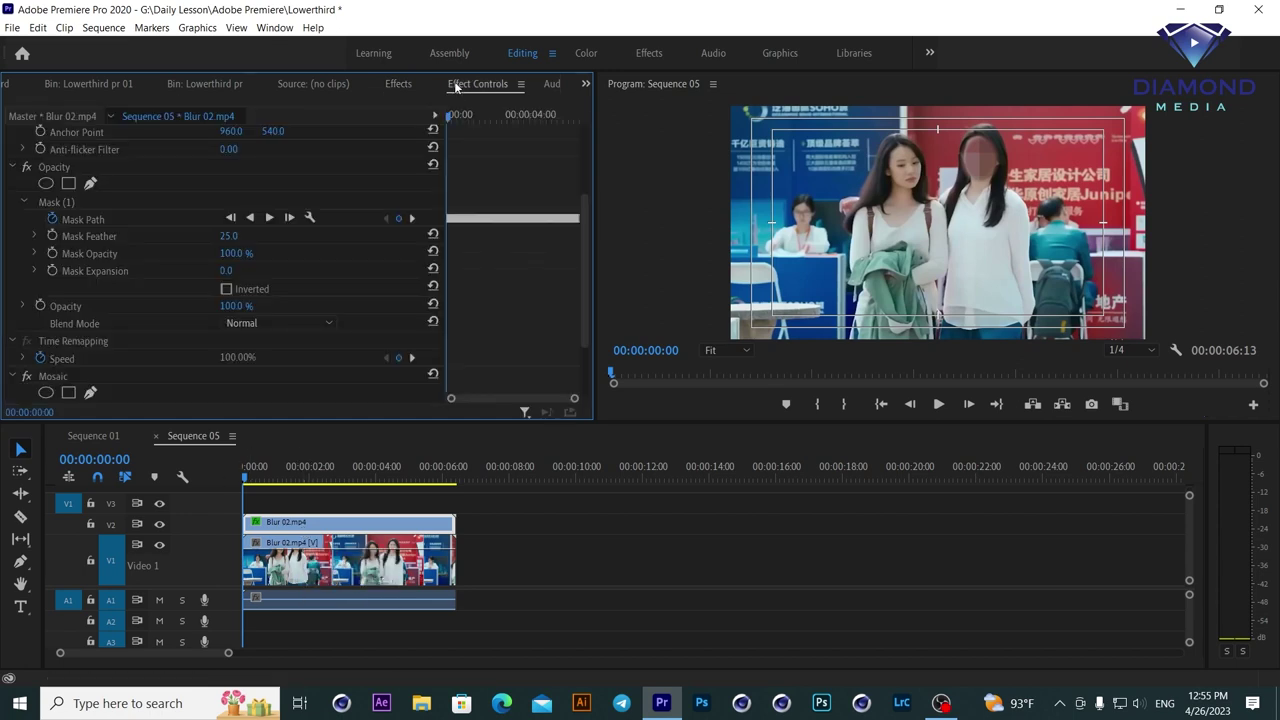
Enter 96 horizontal and 65 vertical blocks for the Mosaic effect.
left_click_drag(580, 207, 587, 292)
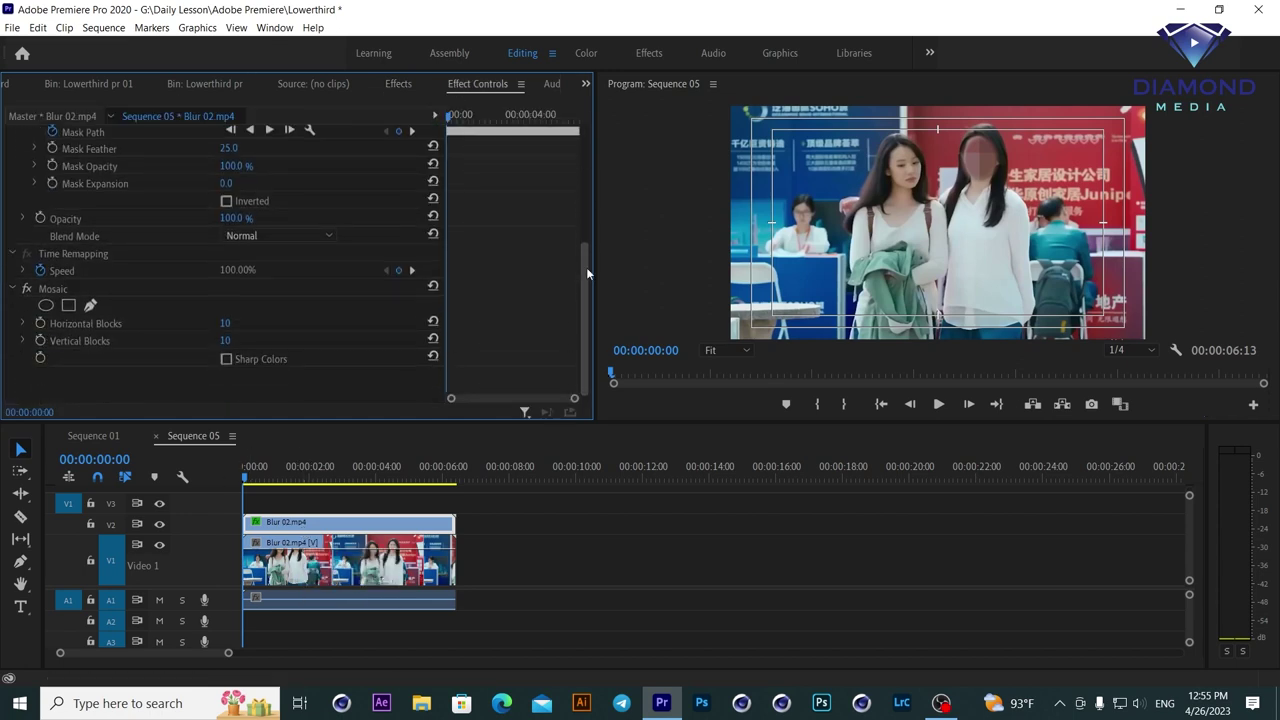
left_click(225, 323)
type("96")
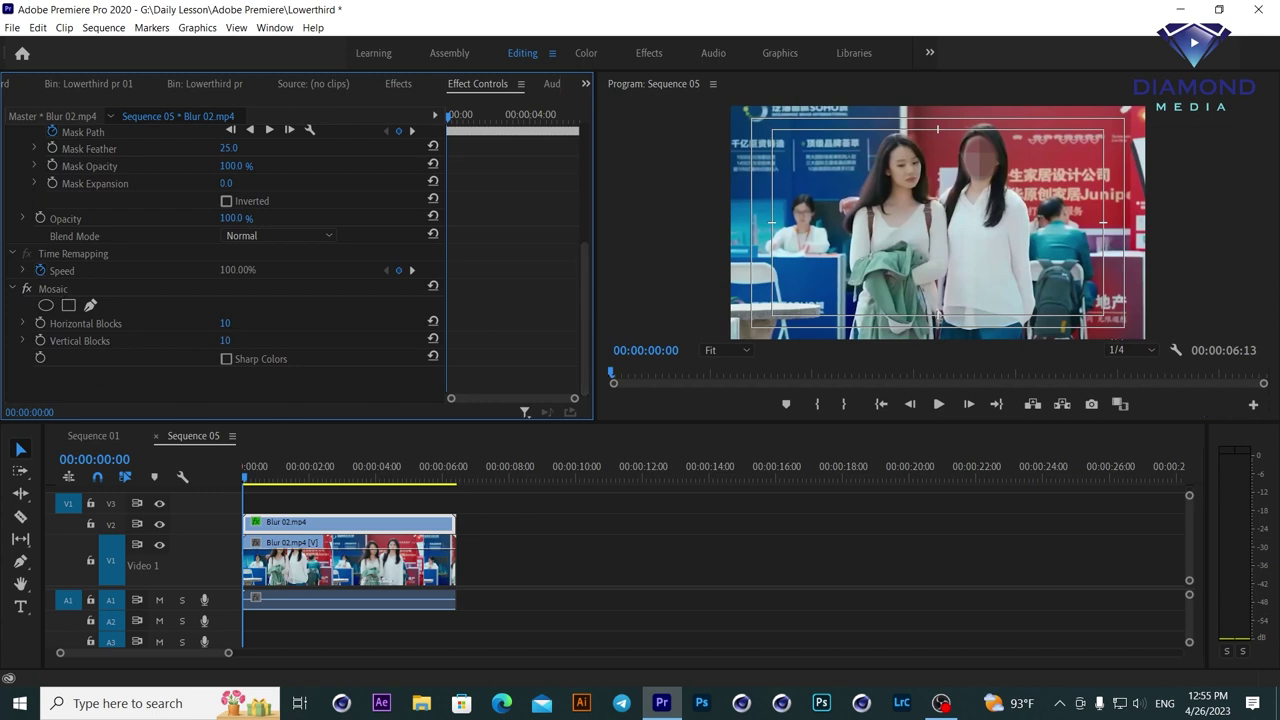
key("Return")
left_click(225, 340)
type("65")
key("Return")
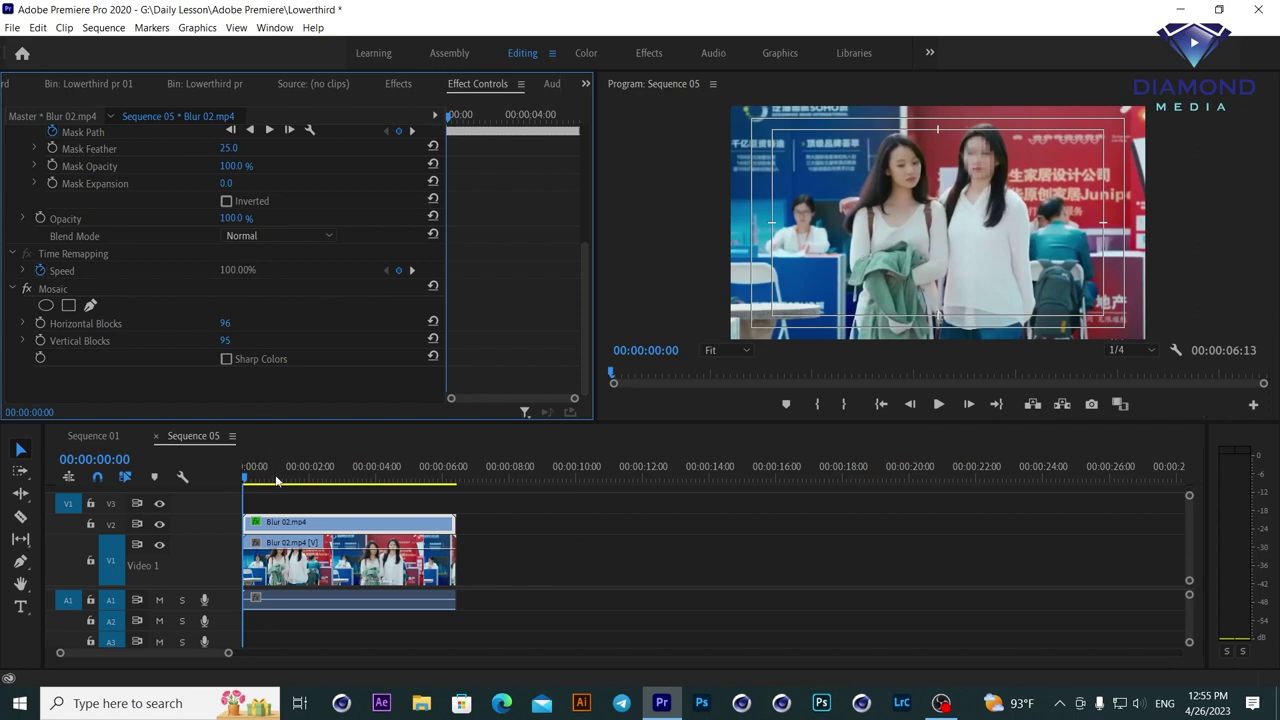
Play back to check the mosaic, reselect the top clip, and scrub Horizontal Blocks to 76.
key("space")
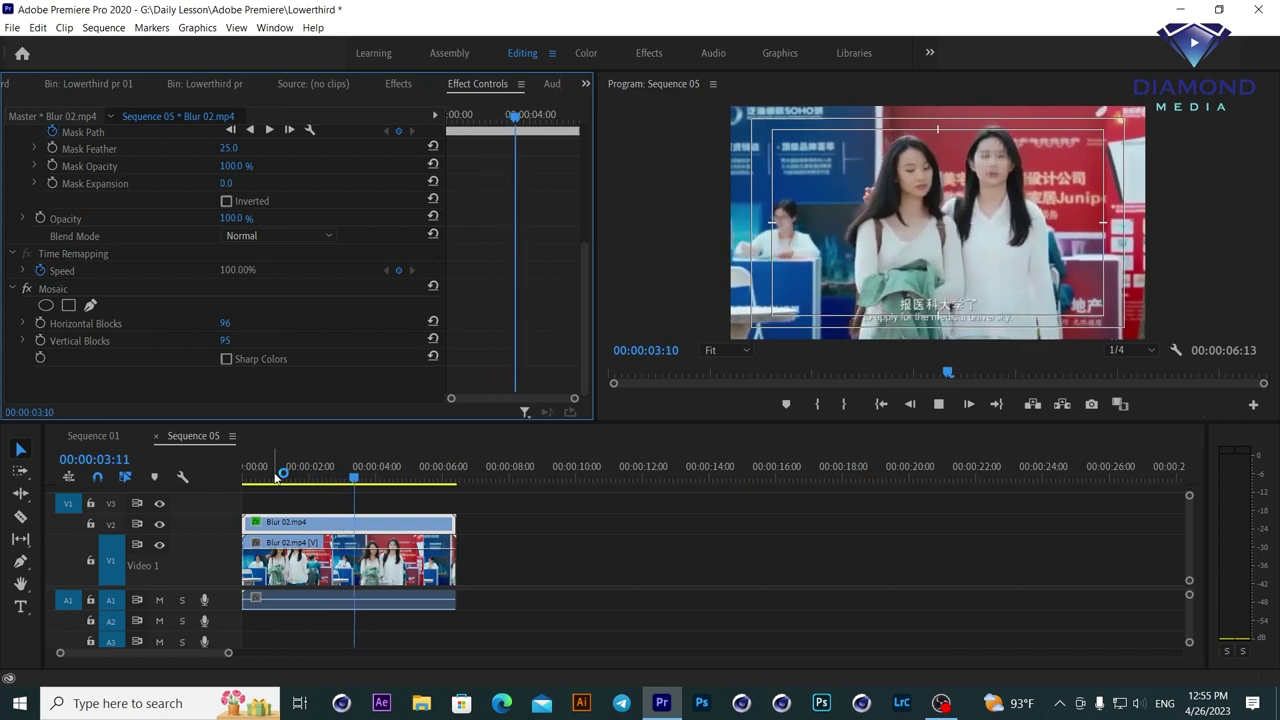
key("space")
left_click(350, 488)
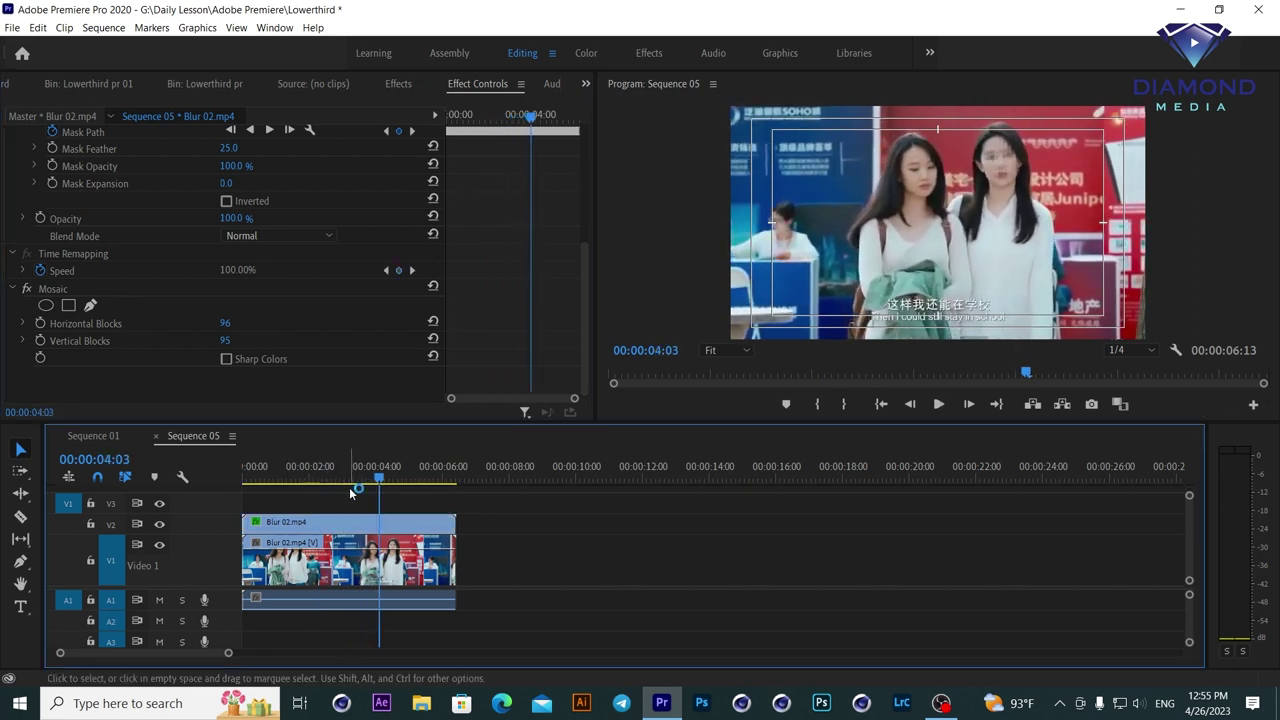
left_click(322, 525)
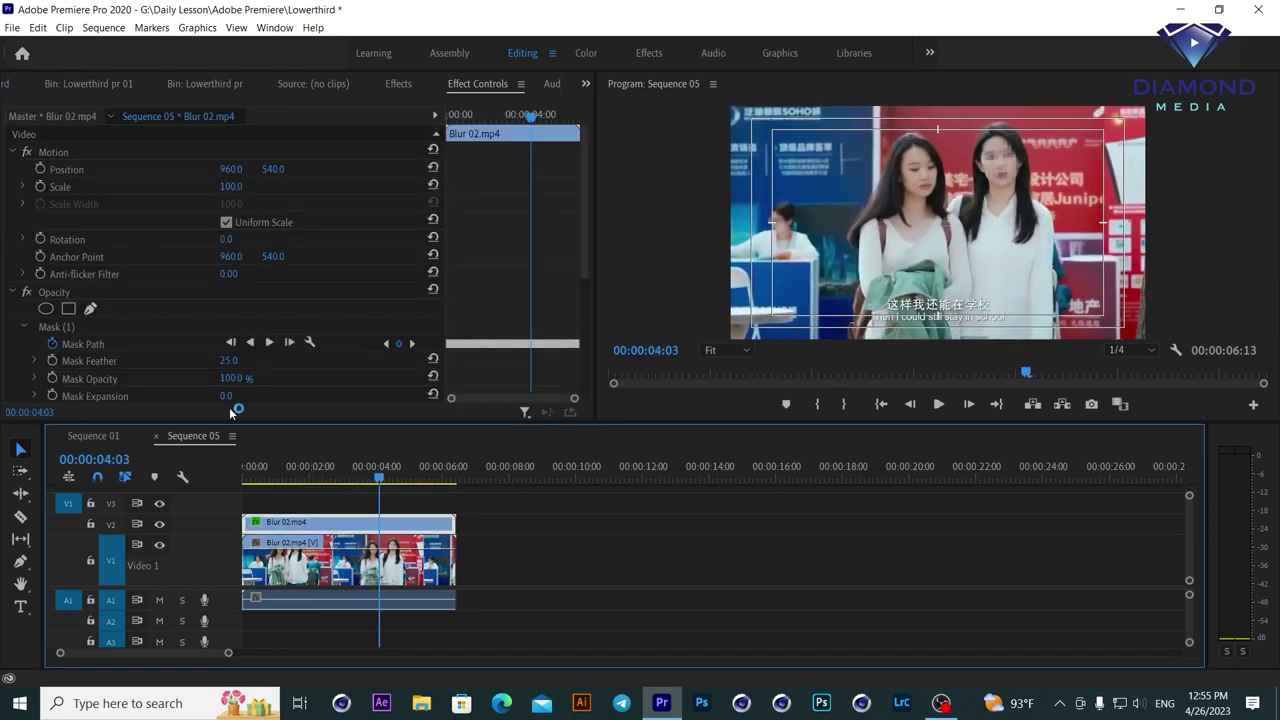
left_click_drag(585, 245, 583, 421)
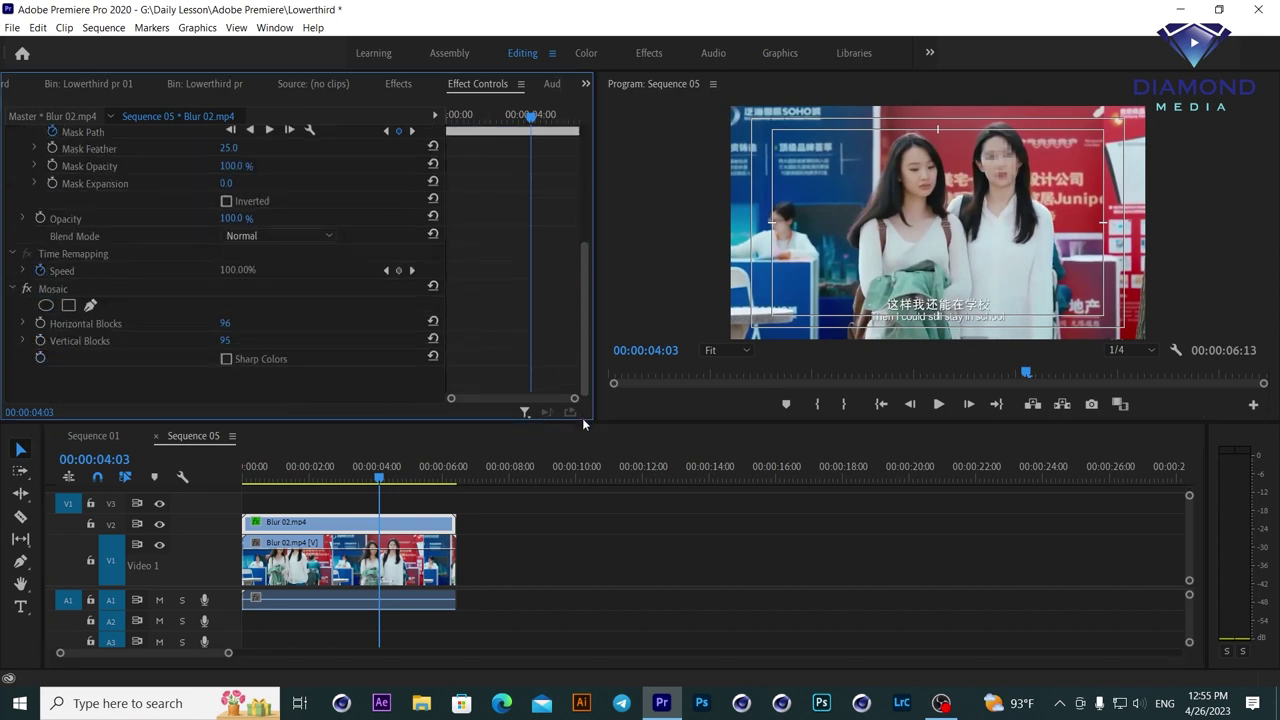
left_click_drag(225, 326, 262, 326)
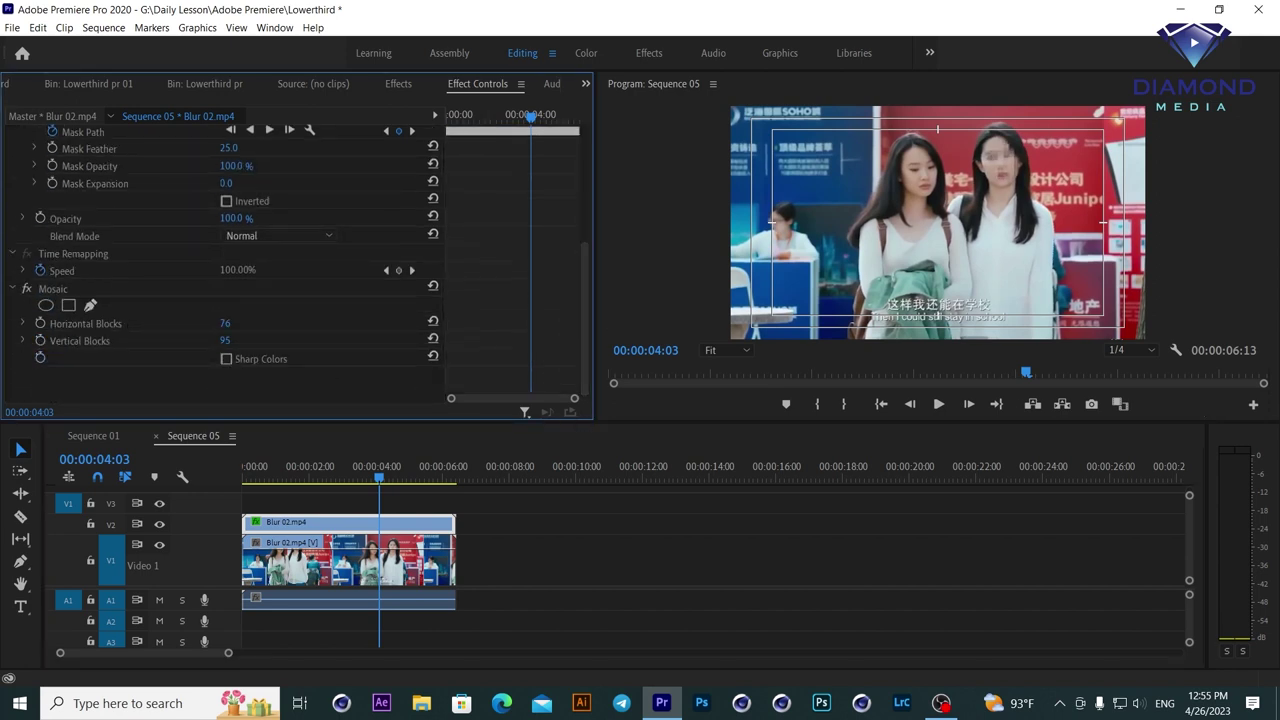
Set Mosaic to 74 vertical and 80 horizontal blocks, then scrub through the clip.
mouse_move(228, 340)
left_mouse_down()
mouse_move(247, 340)
mouse_move(200, 323)
mouse_move(229, 323)
left_mouse_up()
mouse_move(330, 477)
left_mouse_down()
mouse_move(295, 476)
mouse_move(348, 488)
left_mouse_up()
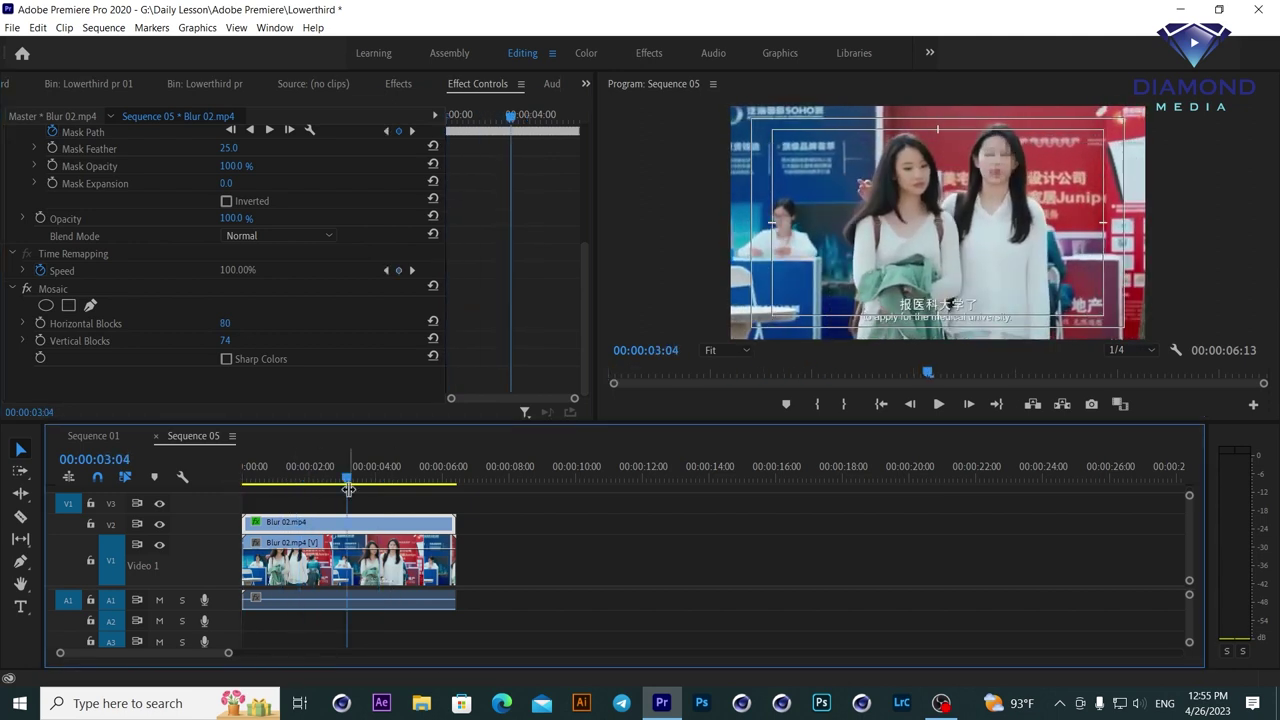
mouse_move(348, 488)
left_mouse_down()
mouse_move(245, 476)
mouse_move(380, 495)
left_mouse_up()
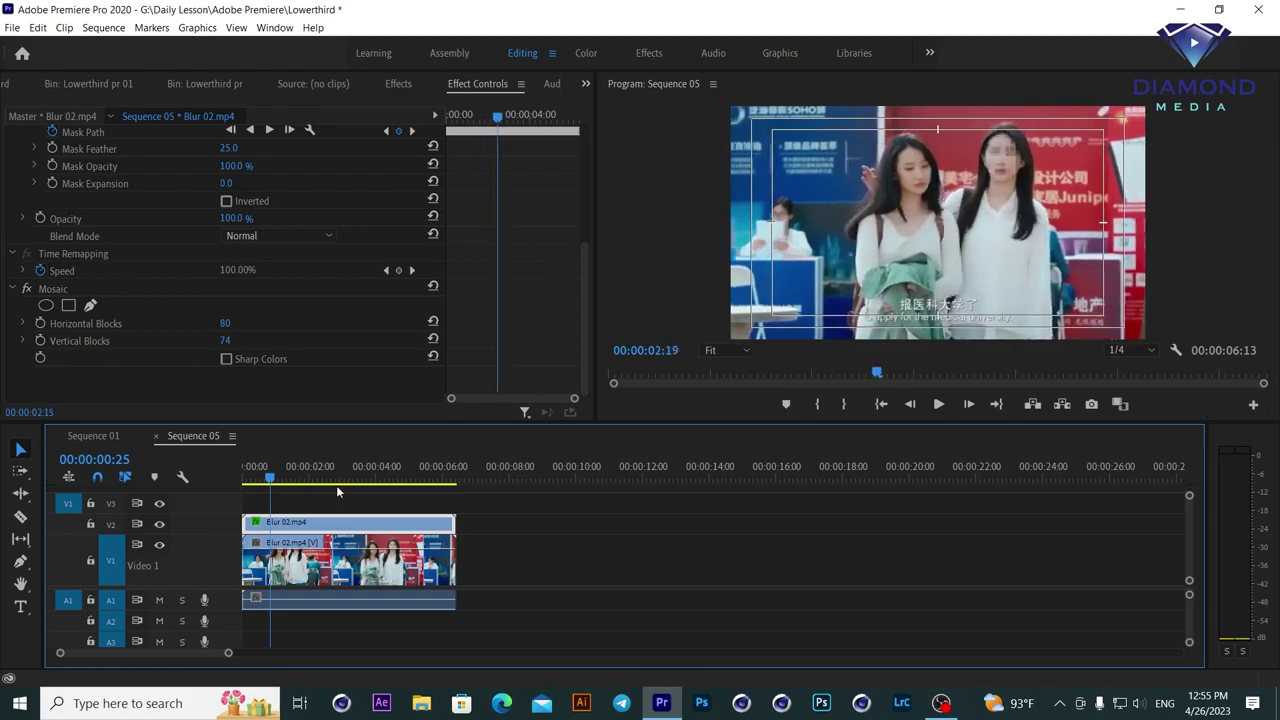